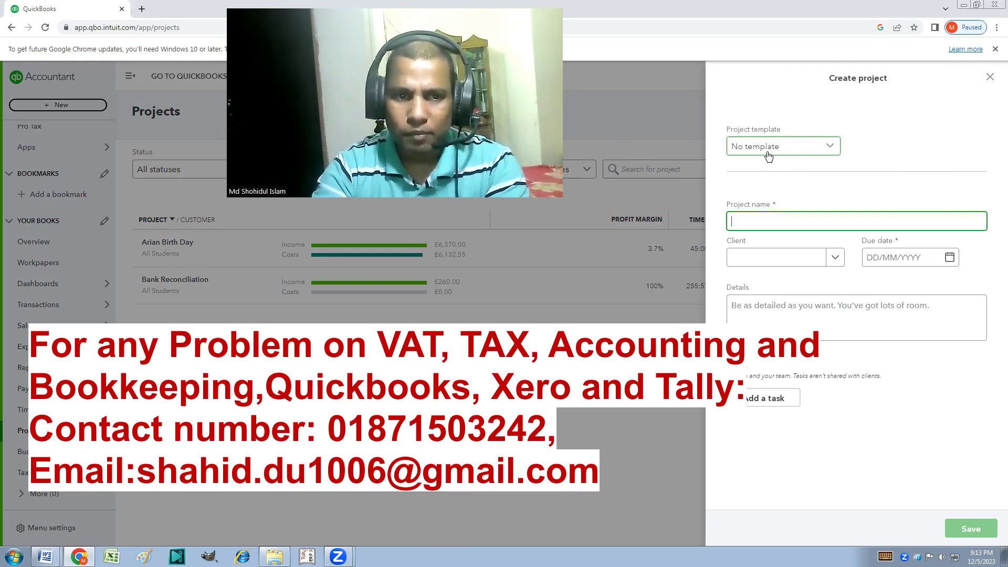
Try the custom "National Mourning Ceremony" project template and switch the project back to no template.
left_click(832, 147)
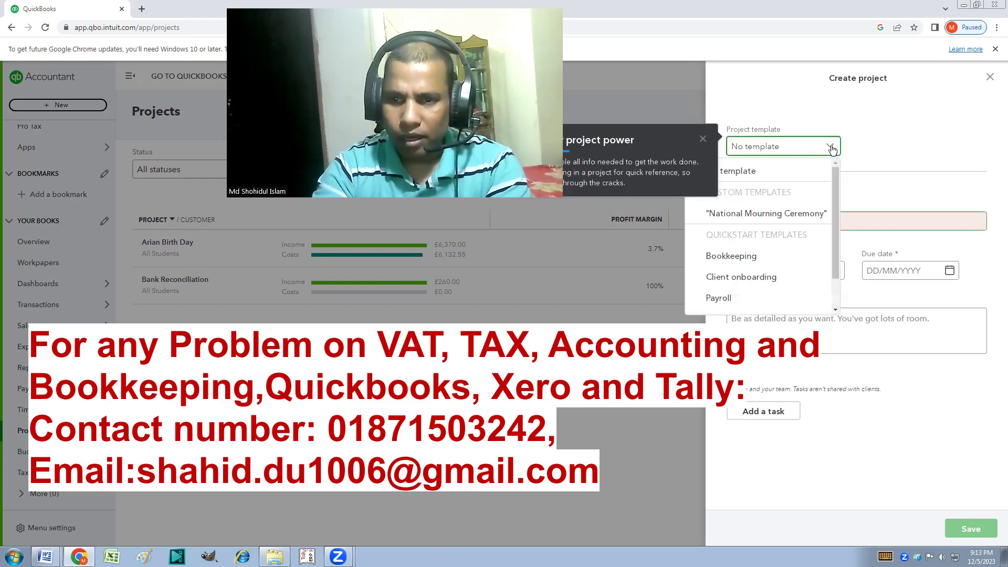
left_click(703, 142)
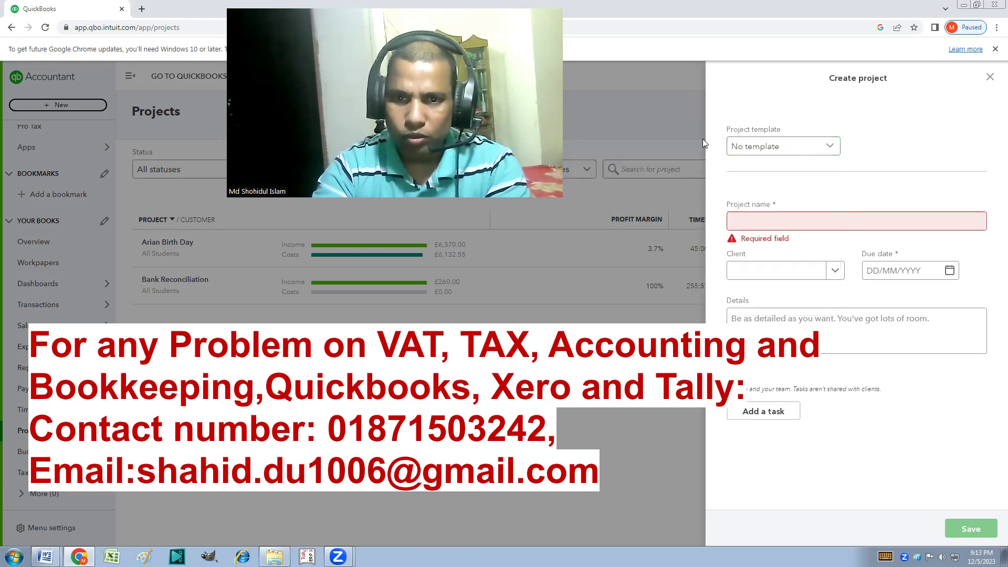
left_click(831, 147)
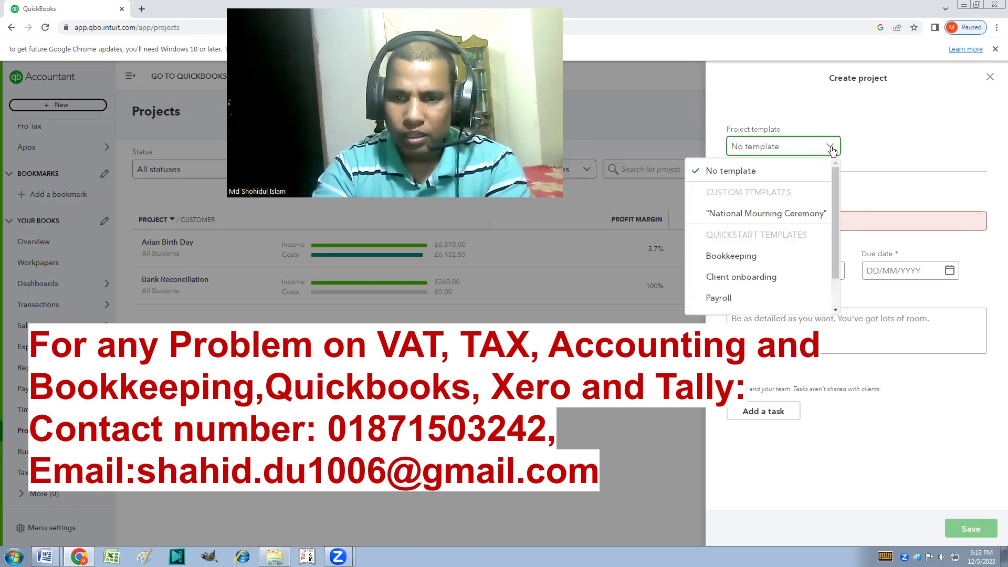
left_click(732, 217)
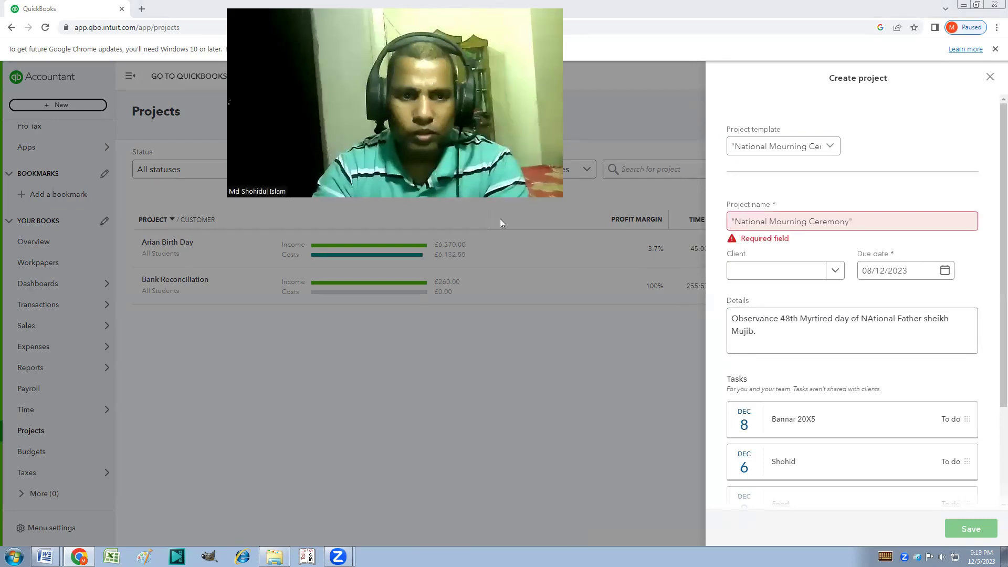
left_click(831, 147)
left_click(745, 172)
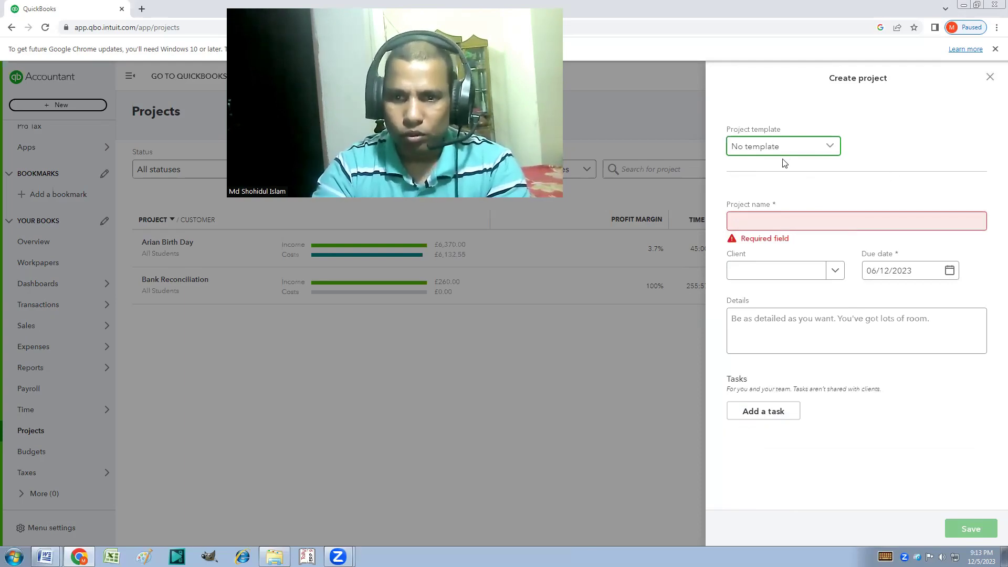
Name the new project "Ariyan's Fintech".
left_click(752, 221)
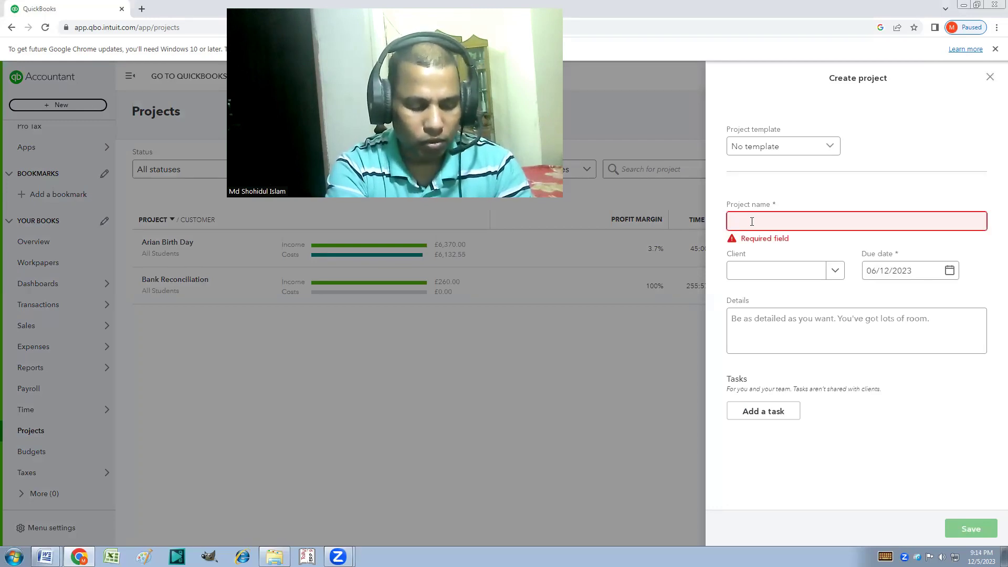
type("Ari")
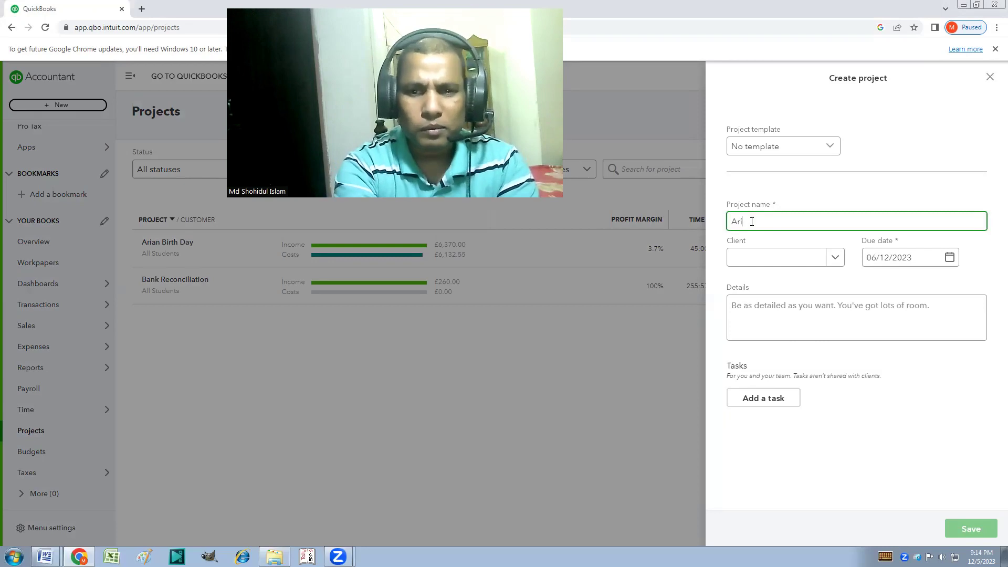
type("ya")
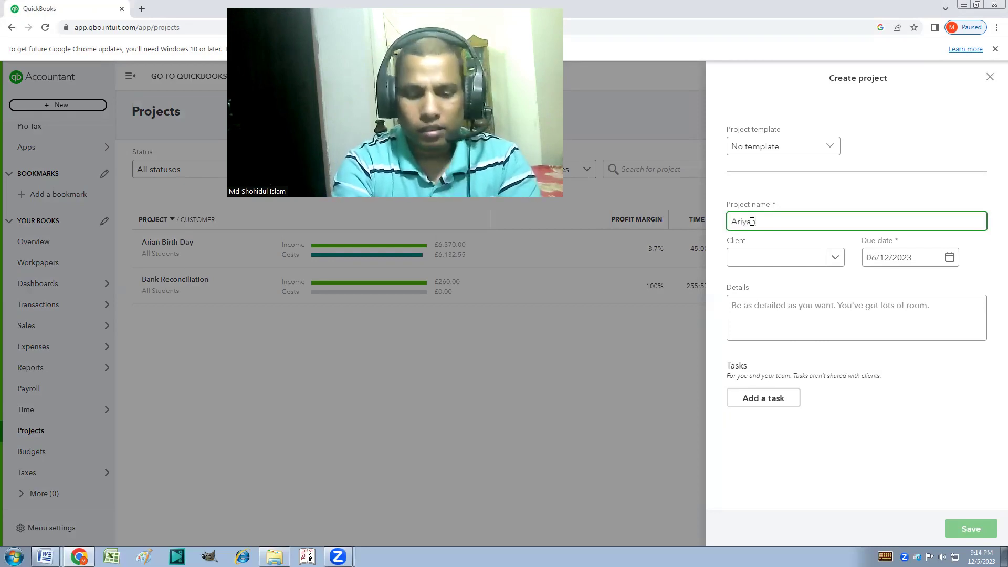
type("n's")
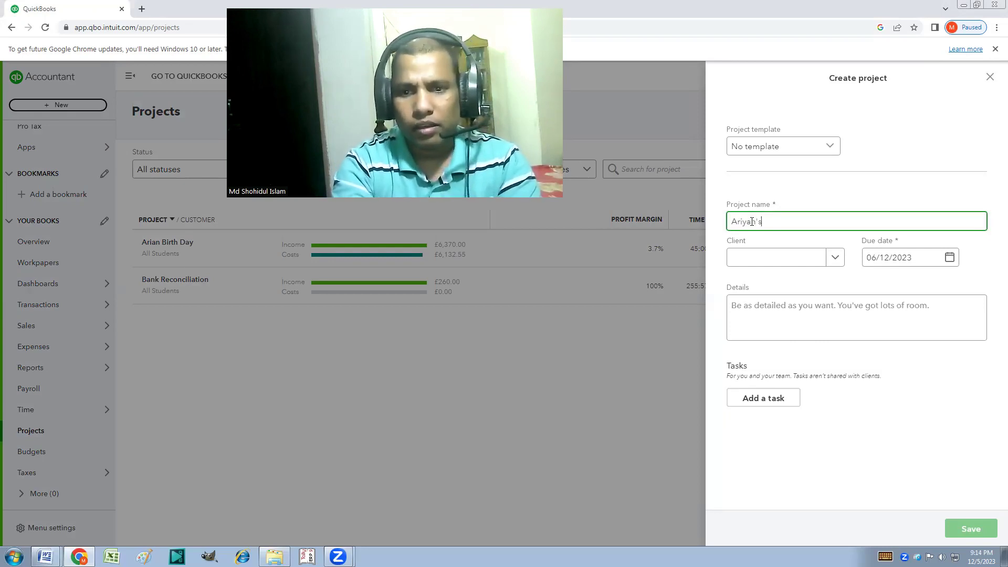
type(" Fi")
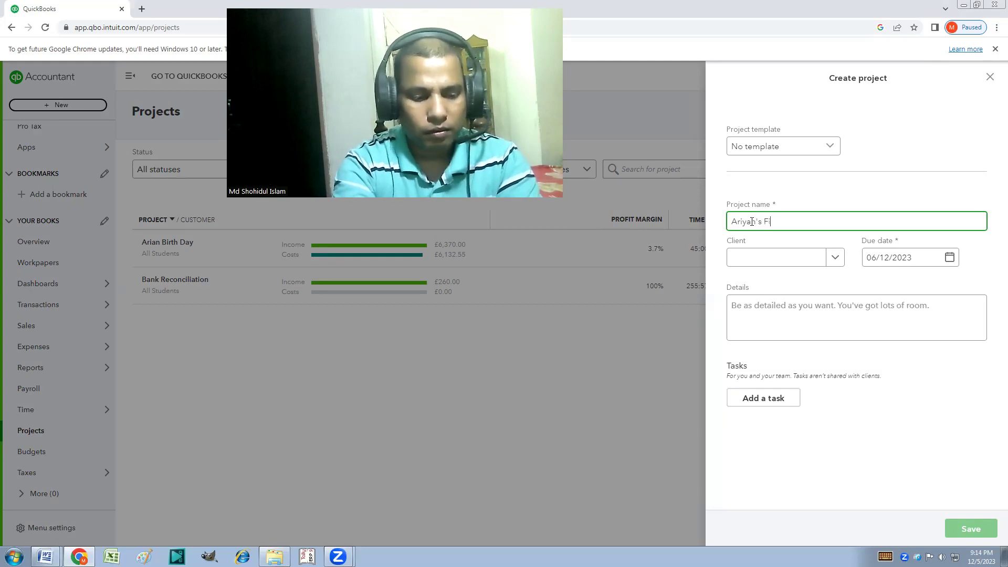
type("ntech")
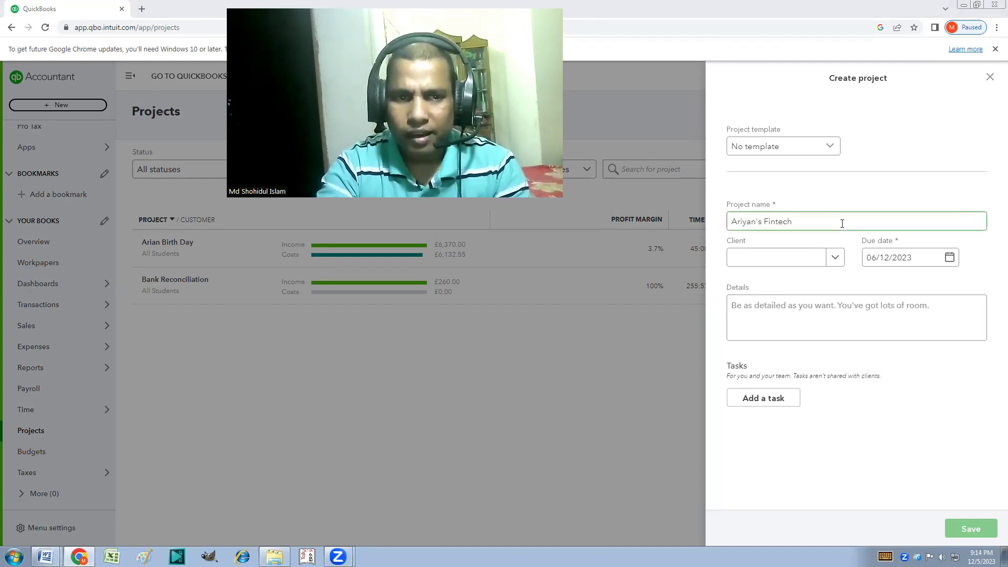
left_click(805, 245)
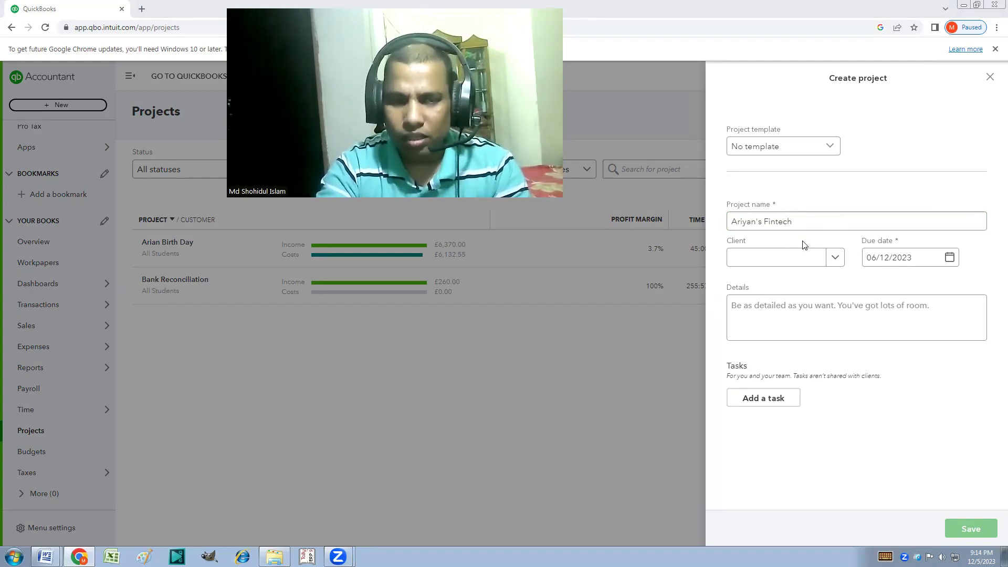
left_click(775, 214)
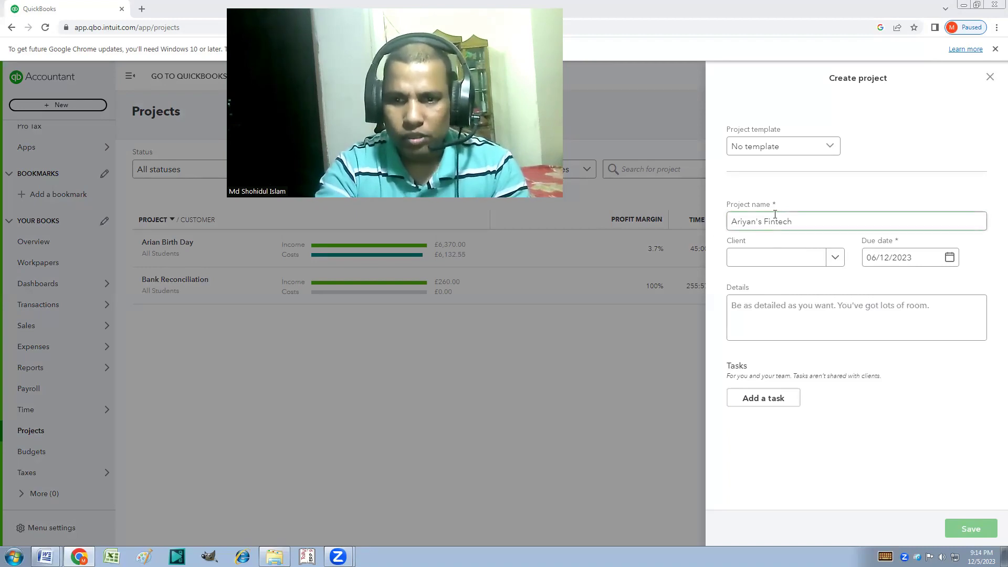
Assign the client listed directly below Bulbul Enterprise and set the project's due date to 31/12/2023.
left_click(832, 264)
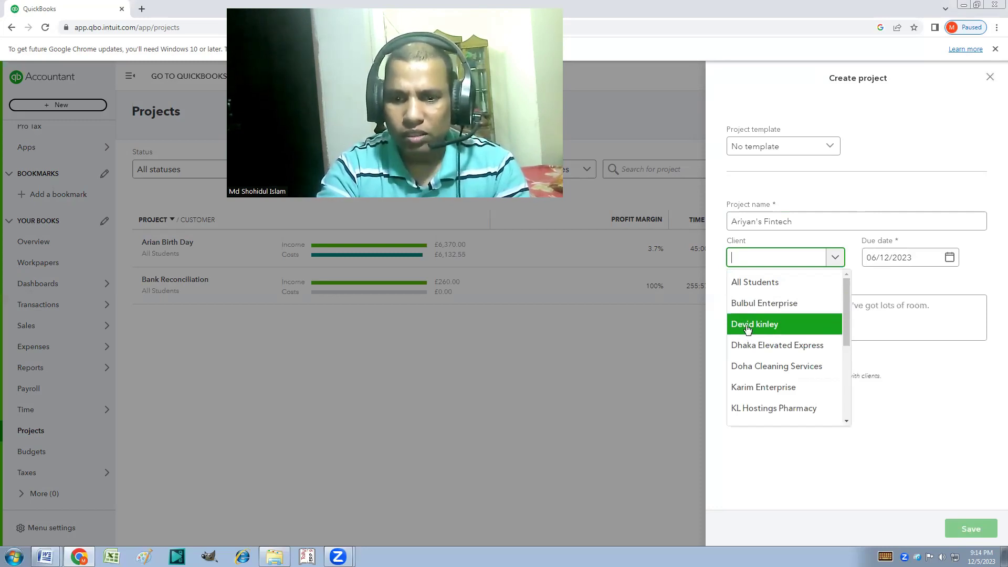
left_click(748, 327)
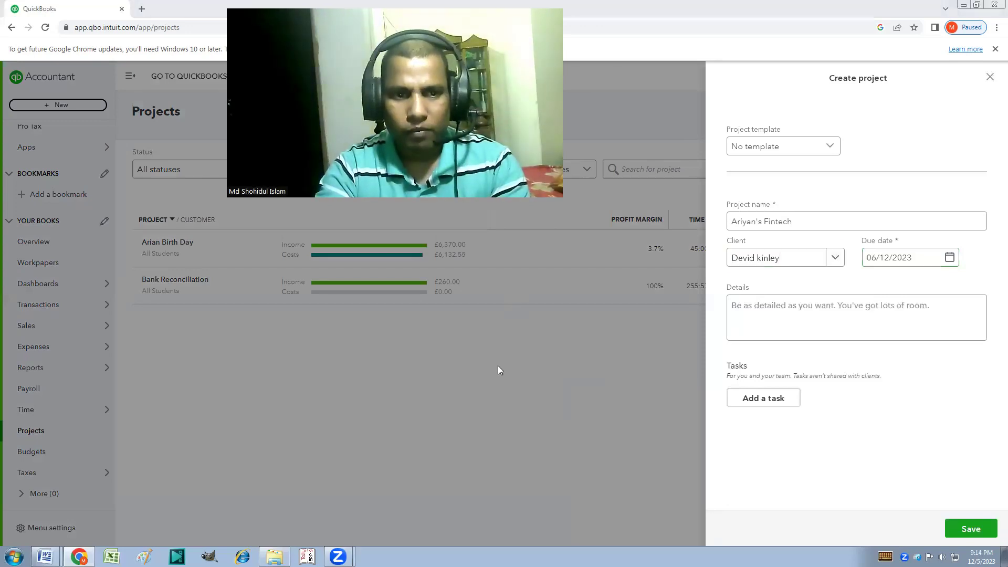
left_click(925, 326)
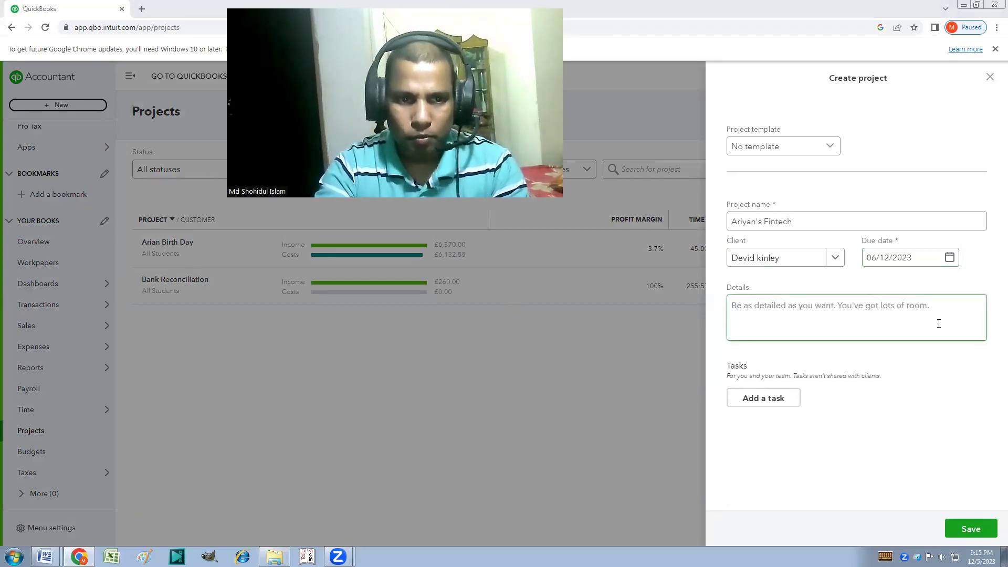
left_click(949, 259)
left_click(950, 258)
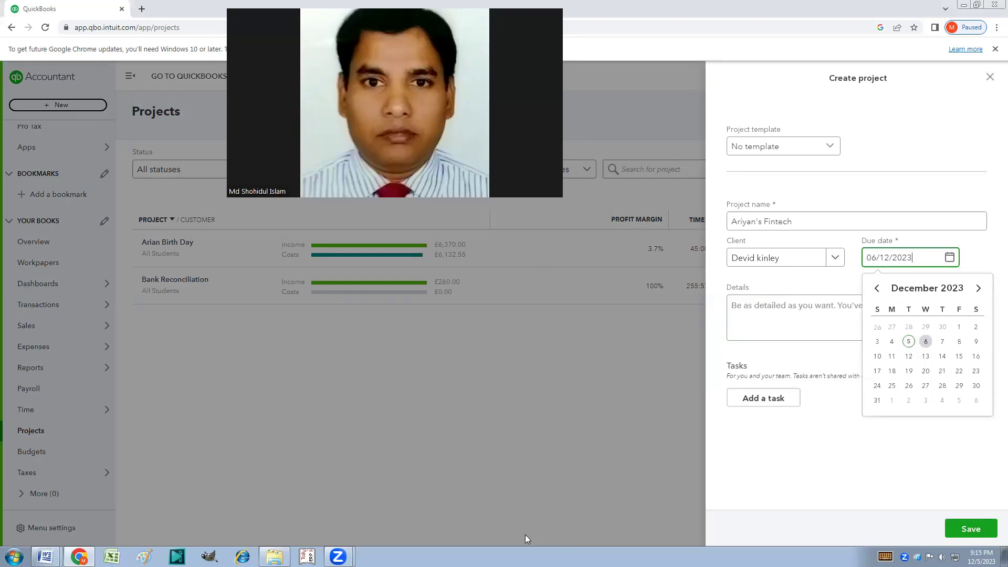
left_click(949, 257)
left_click(949, 258)
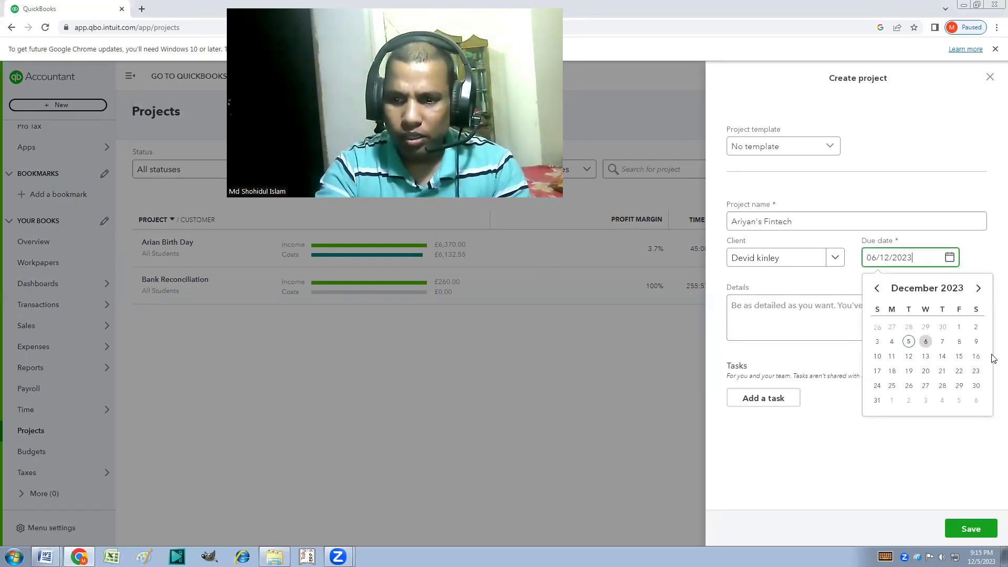
left_click(878, 401)
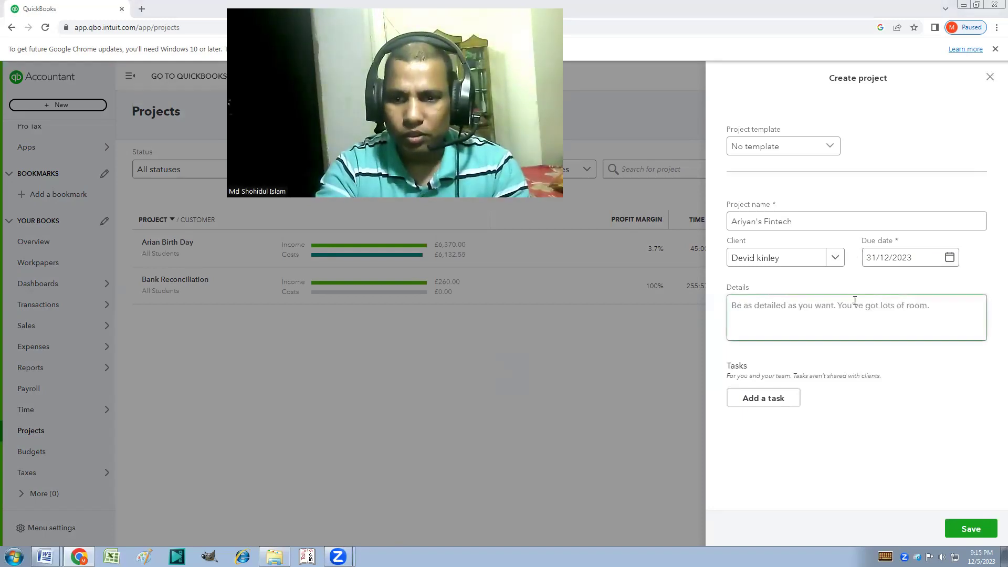
left_click(878, 262)
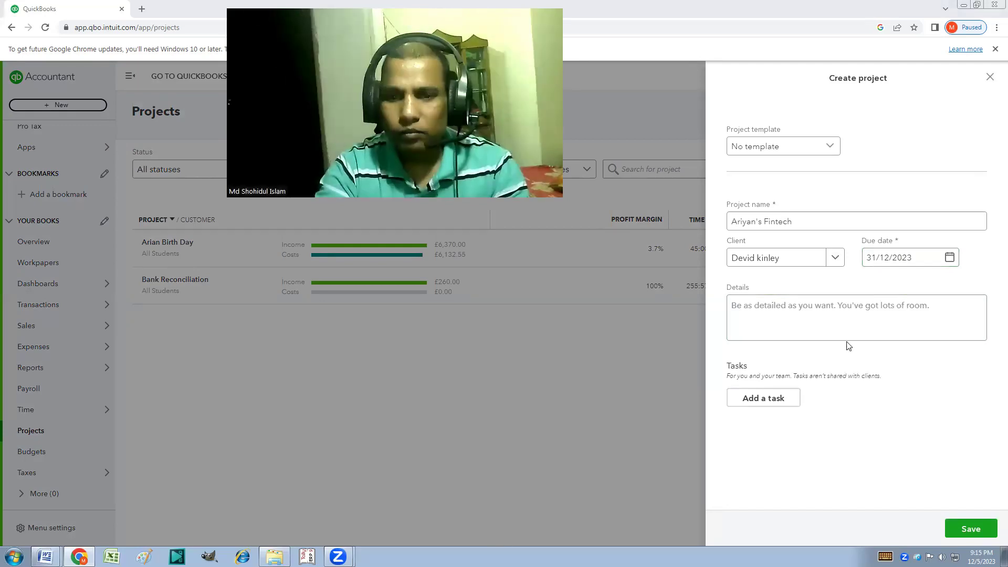
Fill in the project details with "We create this project to record video cost for quick book purpose.".
left_click(777, 321)
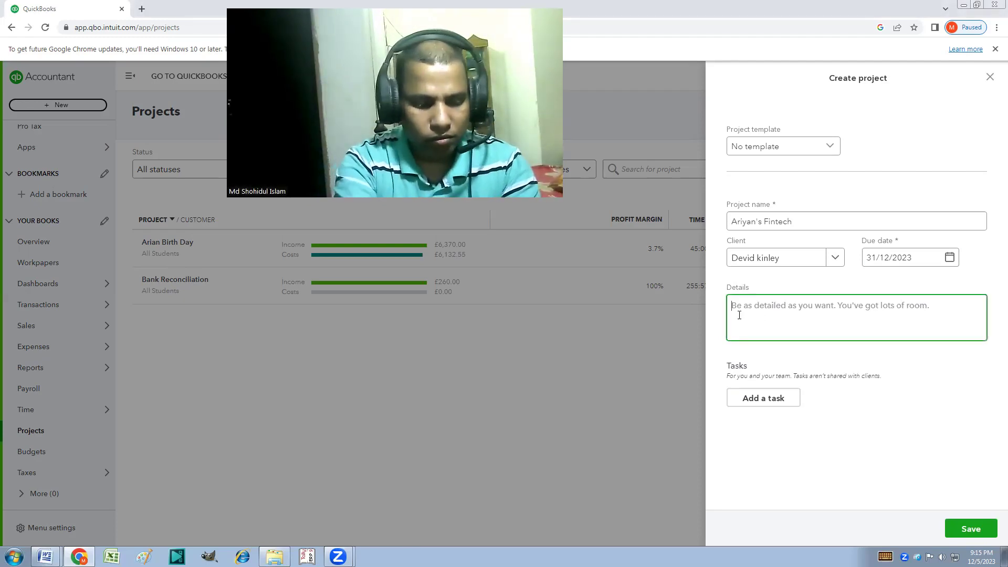
type("We")
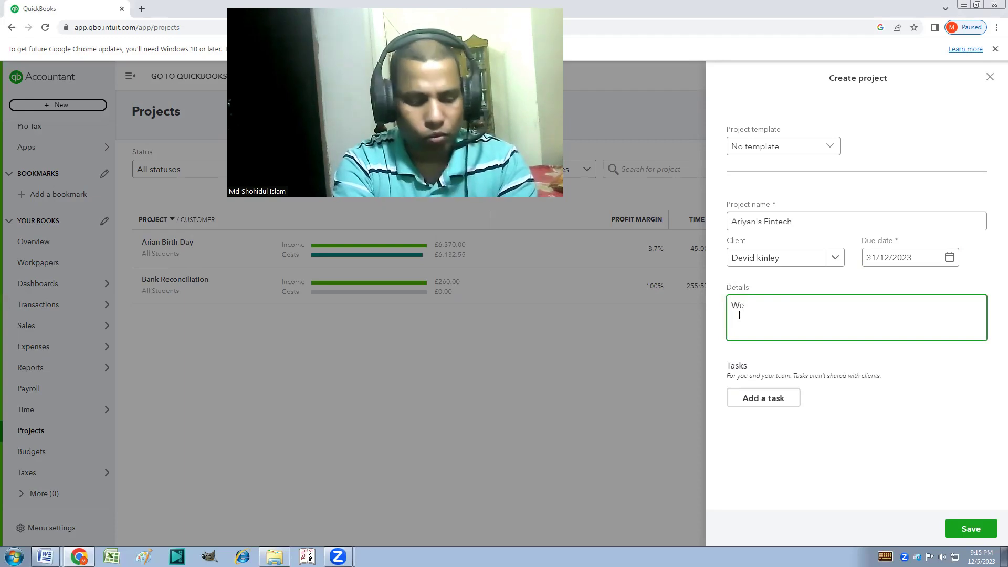
type(" c")
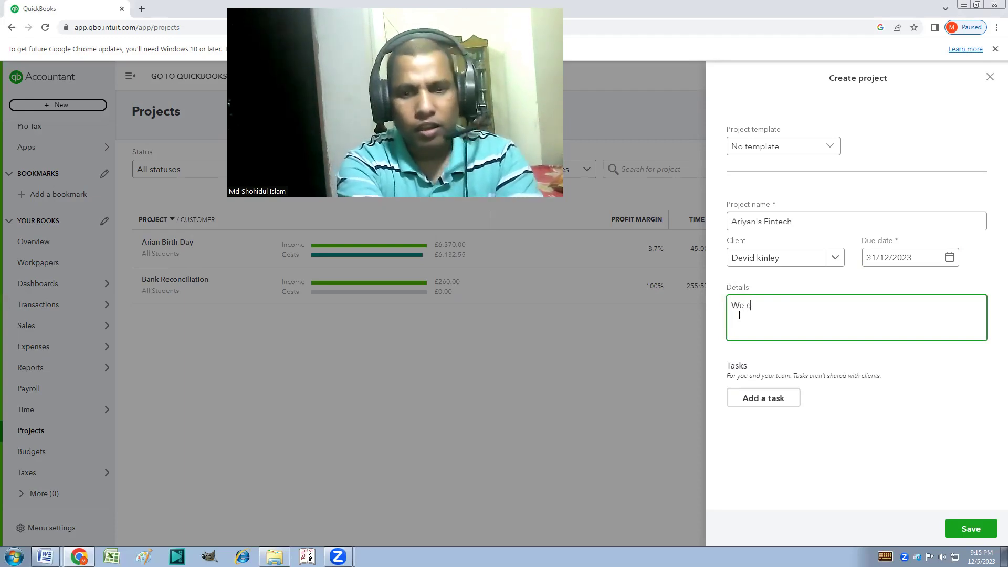
type("reate")
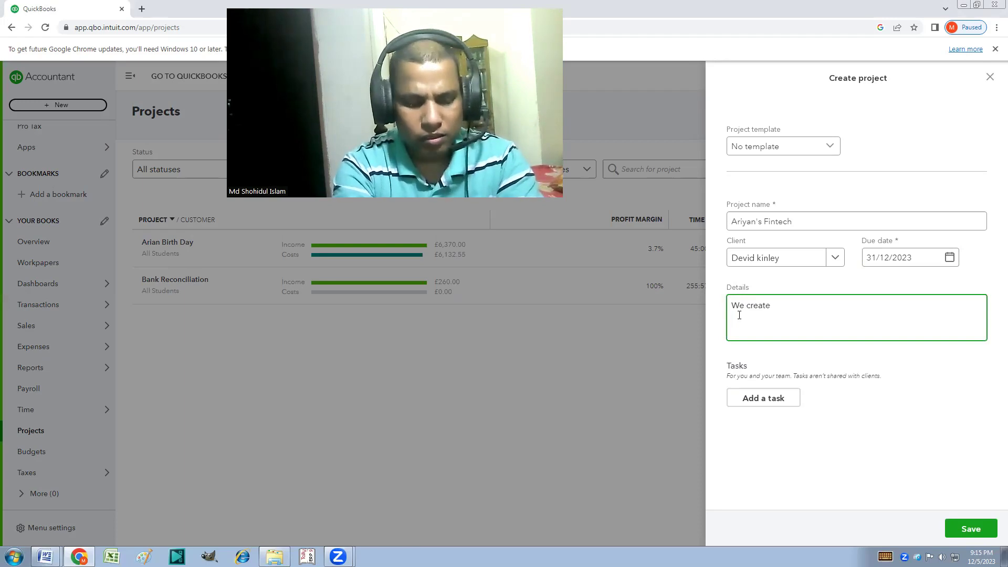
type(" this pro")
type("ject to record video cost for quick book purpose.")
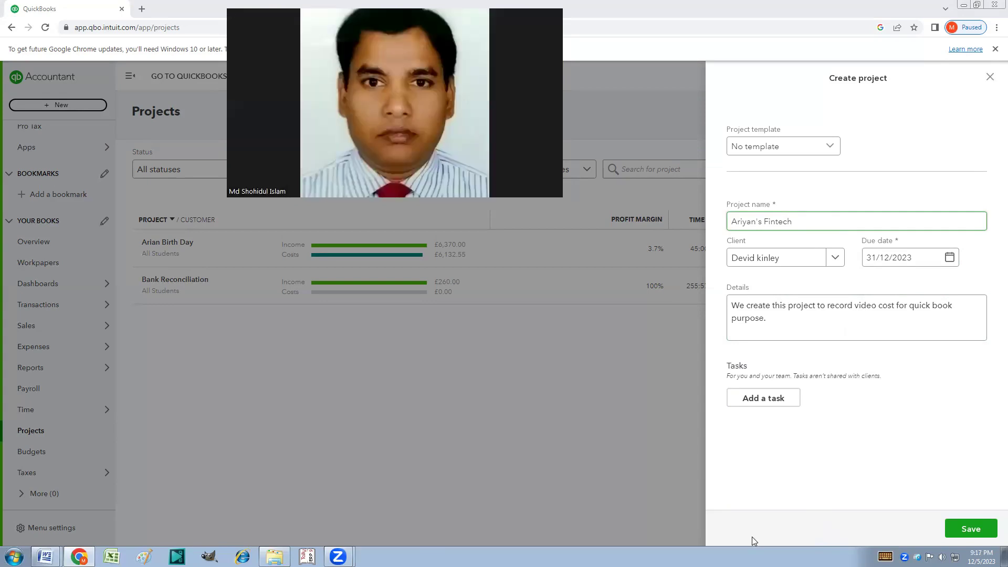
left_click(975, 286)
left_click(849, 320)
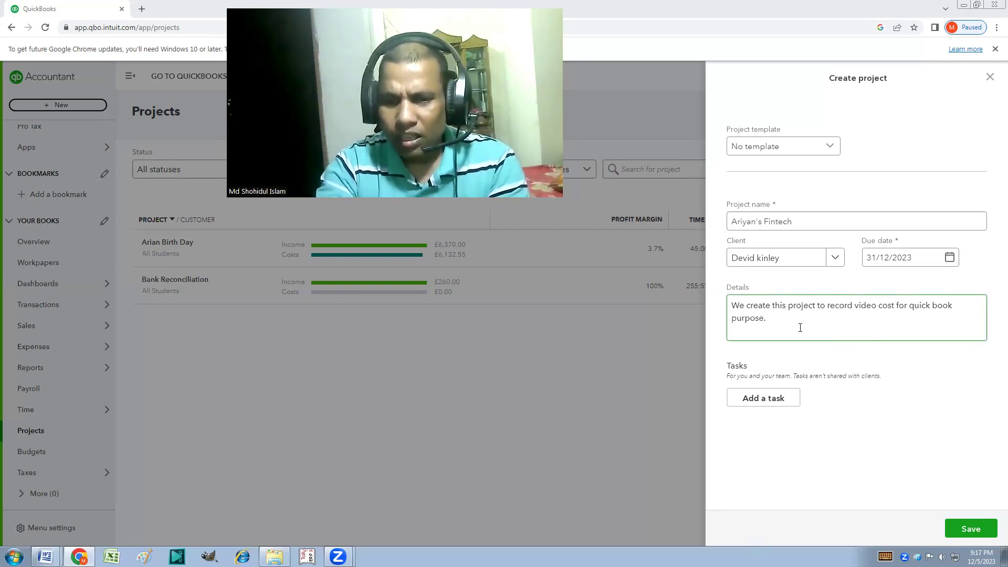
left_click(768, 429)
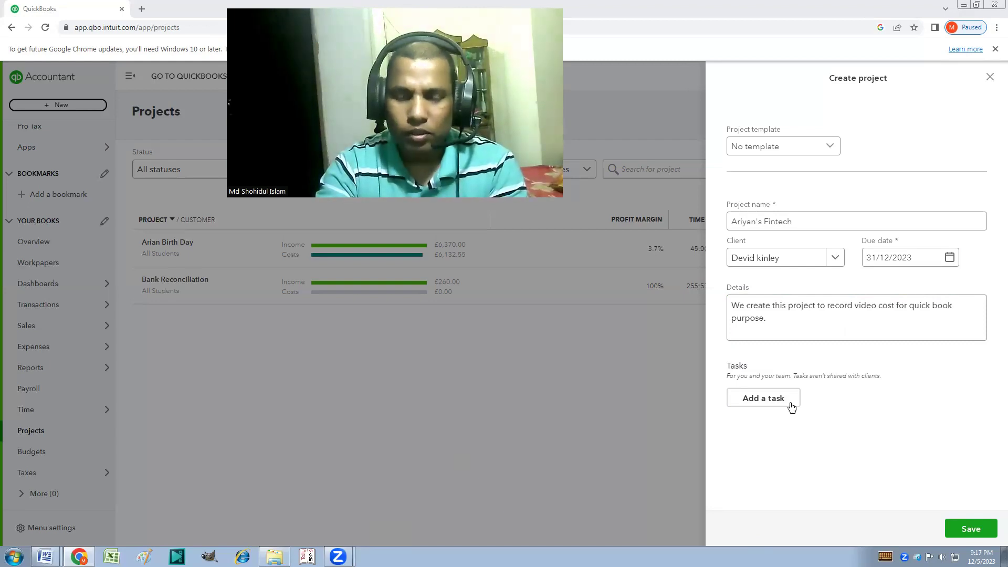
Add a task to the project and name it "Video capture and editing".
left_click(754, 400)
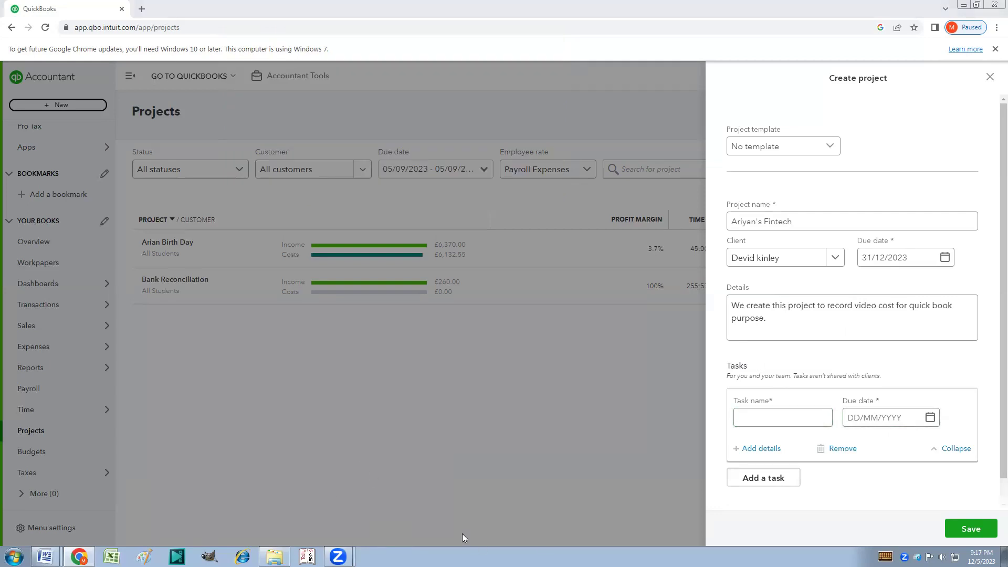
left_click(759, 415)
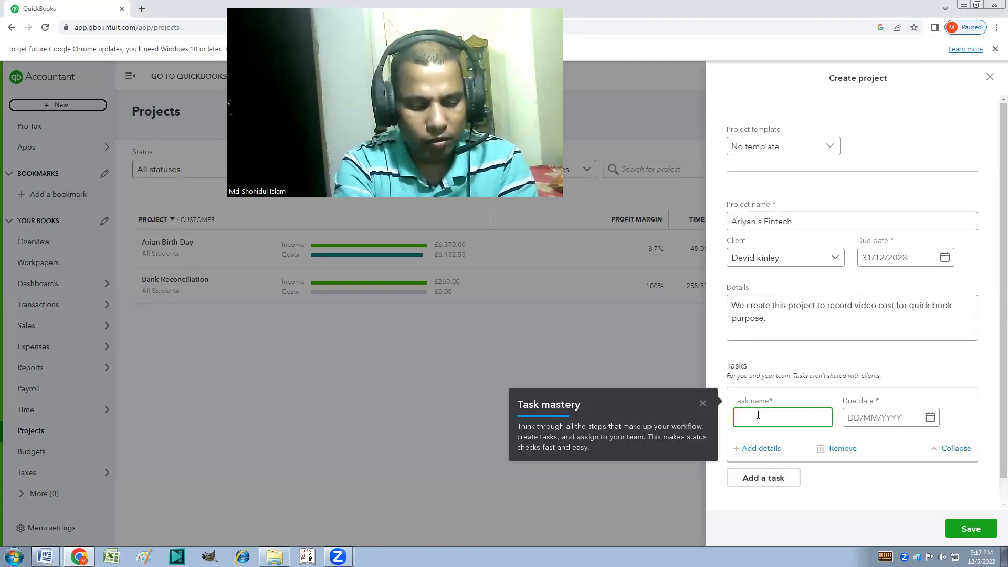
type("V")
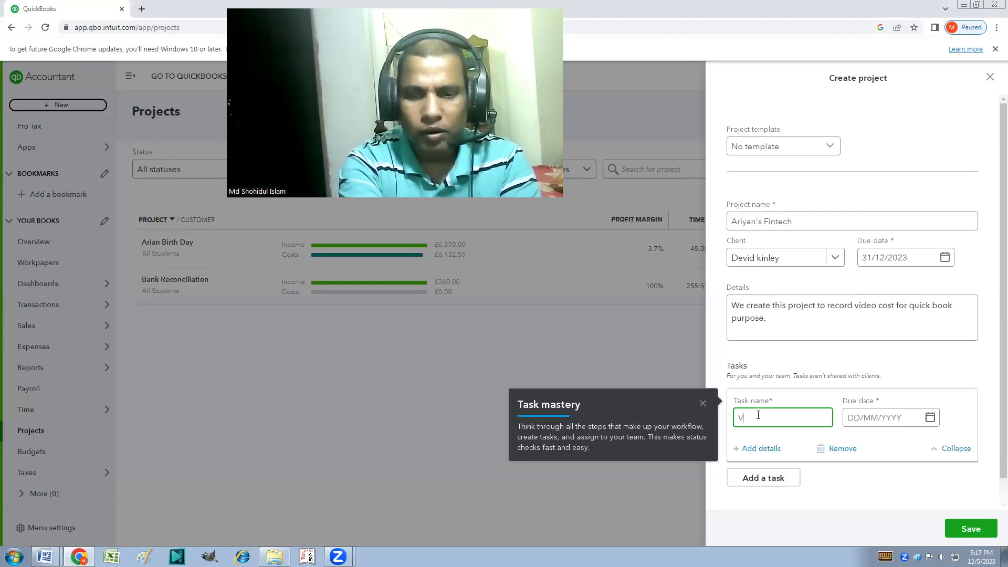
type("i")
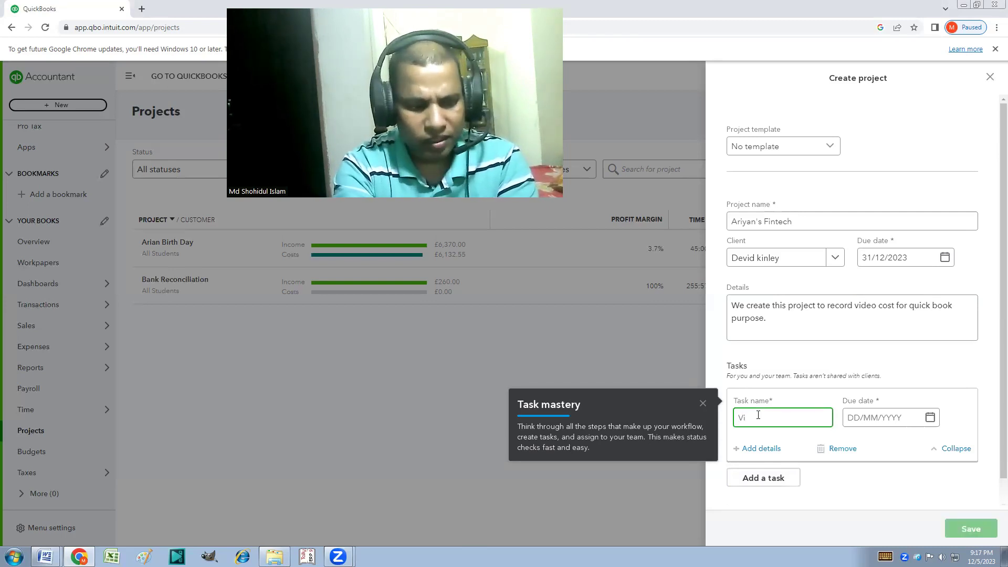
type("deo c")
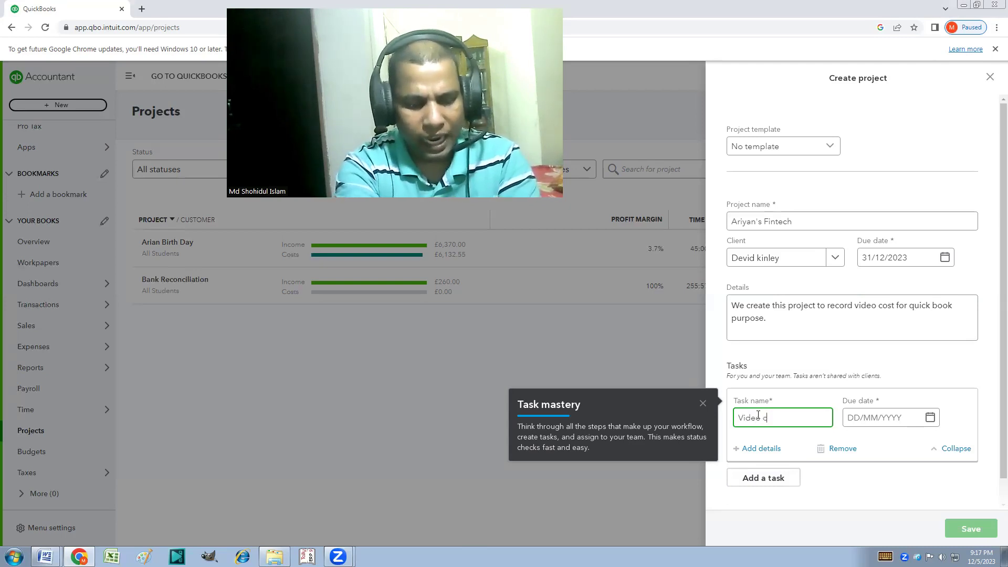
type("apt")
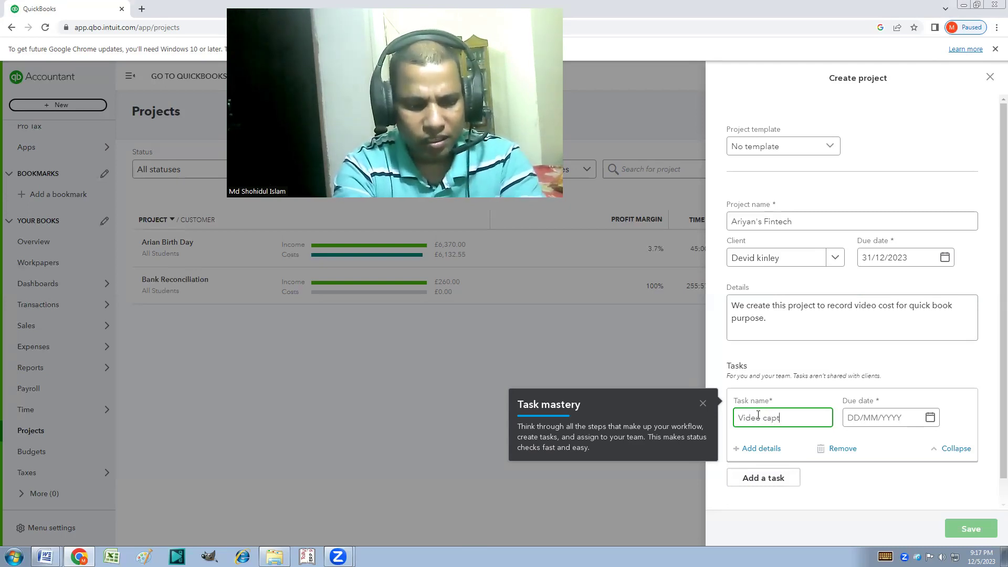
type("ure and ")
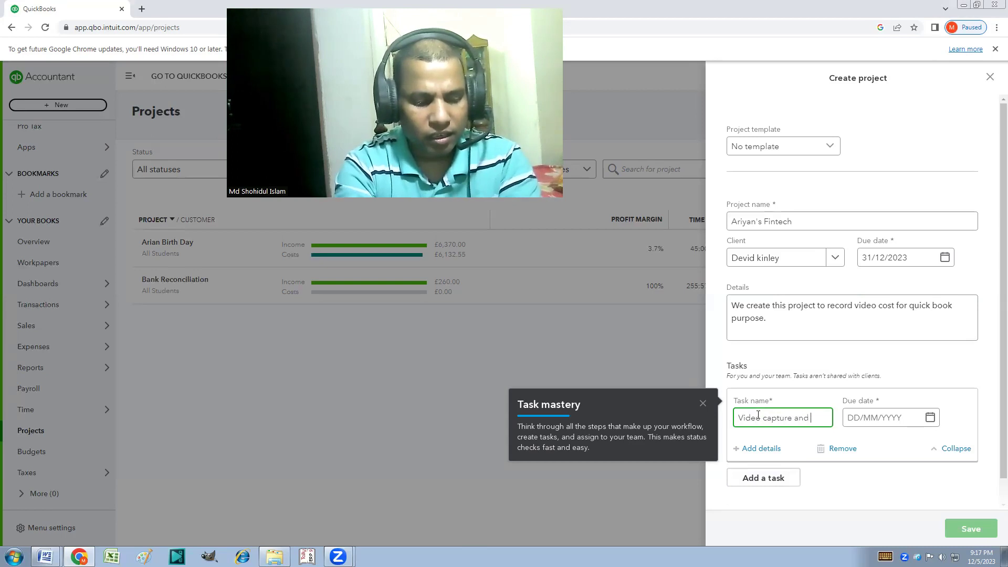
type("editing")
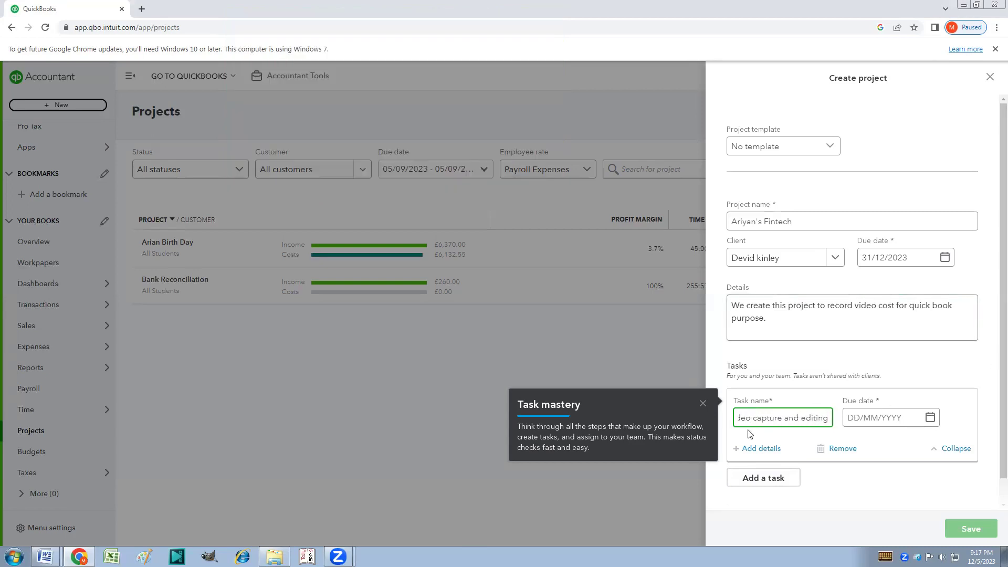
Set the due date of the "Video capture and editing" task to 16/12/2023.
left_click(931, 418)
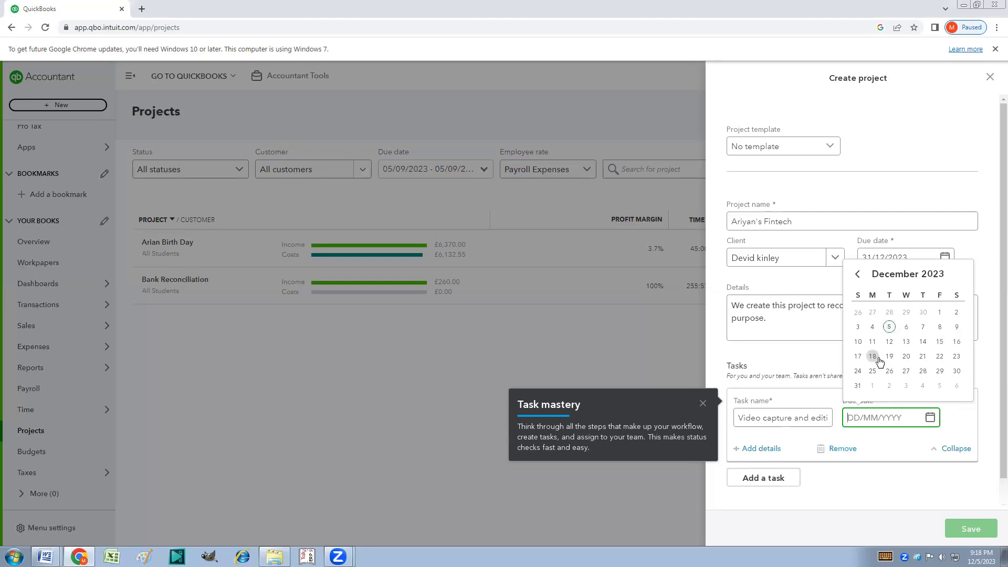
left_click(957, 342)
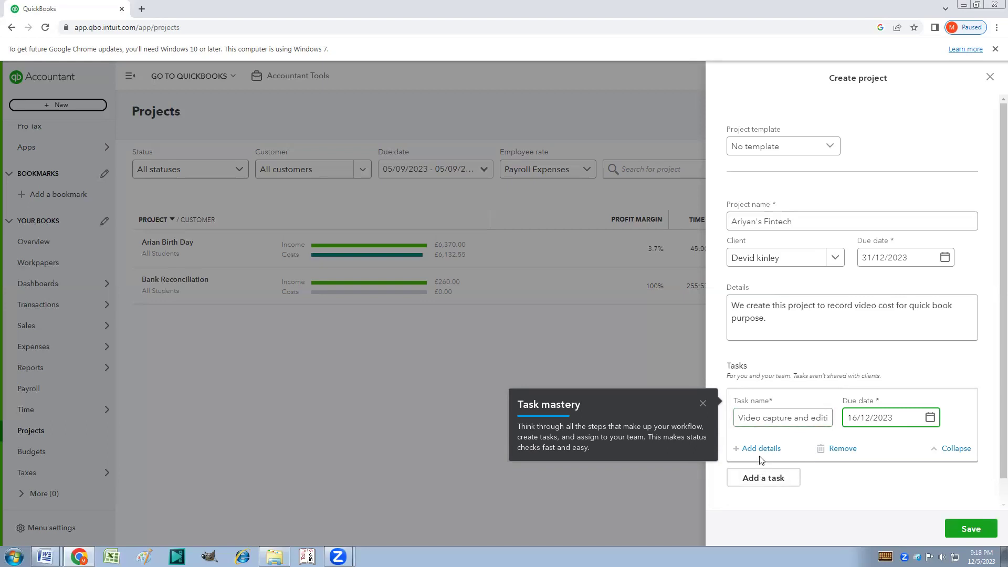
left_click(764, 479)
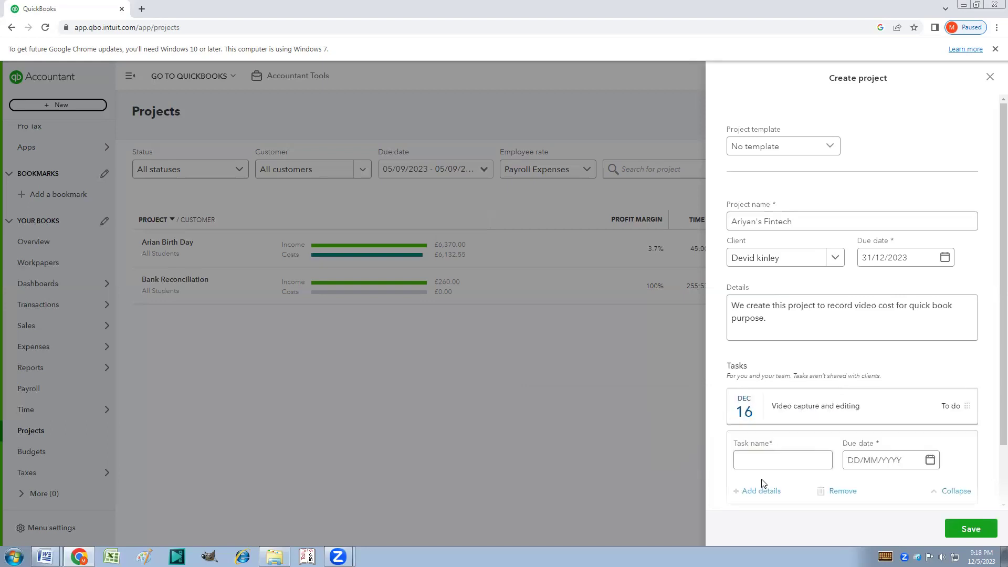
left_click(801, 466)
scroll(869, 436, "down", 2)
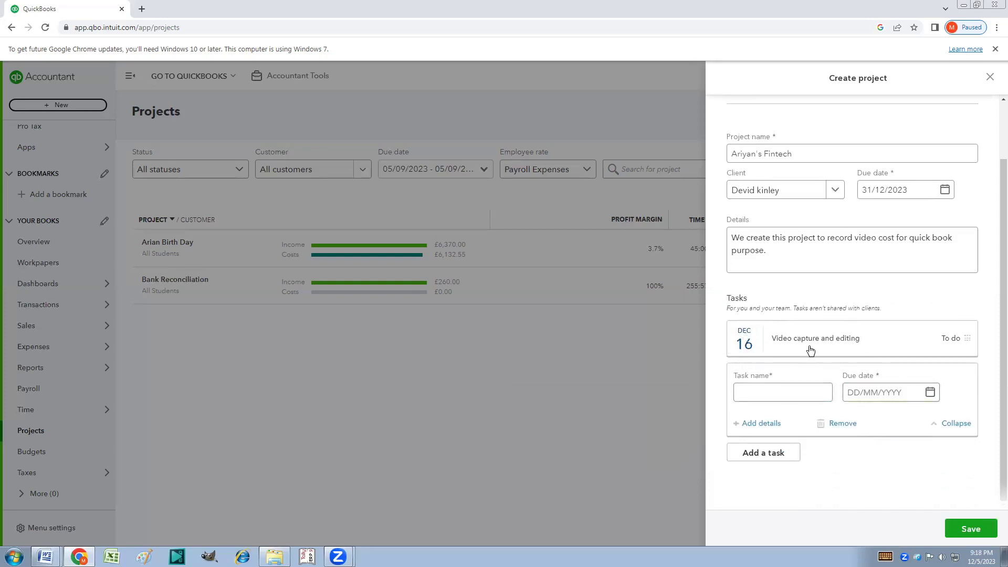
left_click(754, 395)
left_click(751, 388)
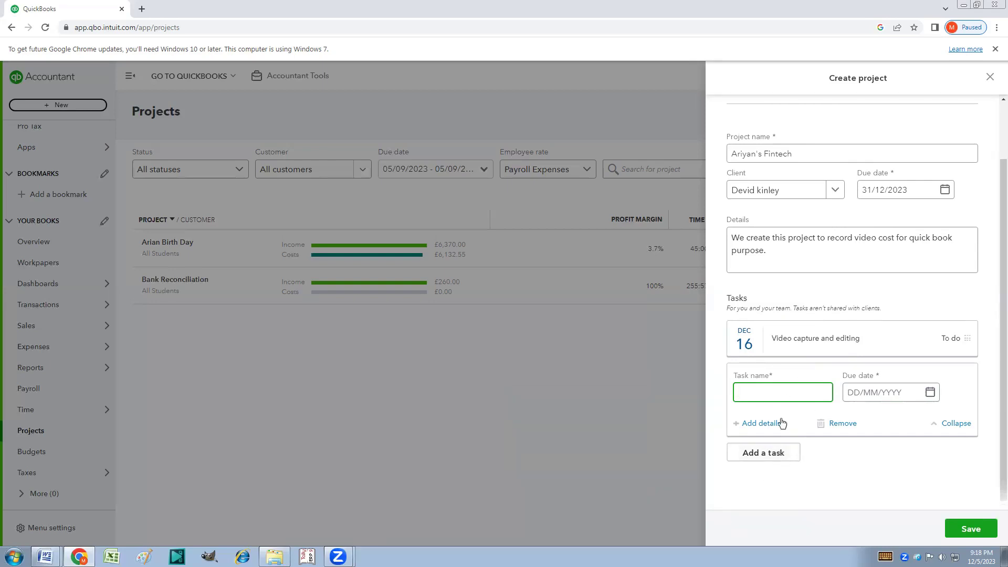
scroll(780, 422, "up", 2)
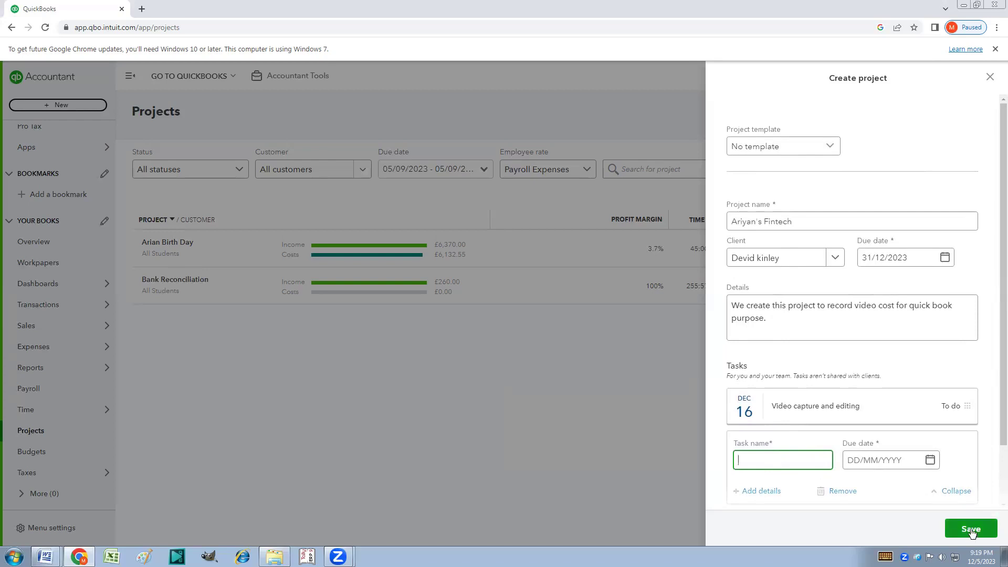
left_click(843, 491)
scroll(811, 493, "down", 1)
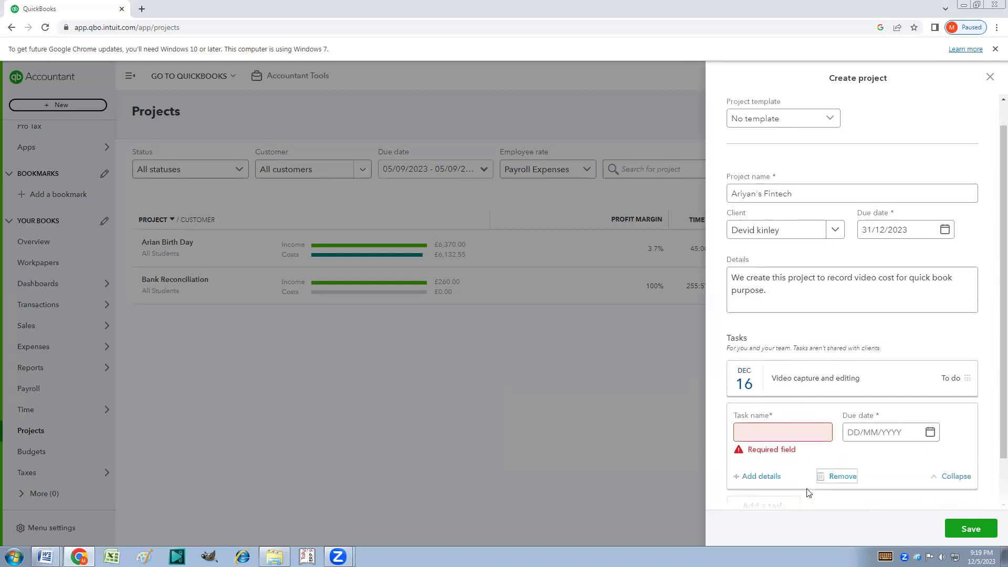
scroll(809, 493, "down", 2)
left_click(844, 426)
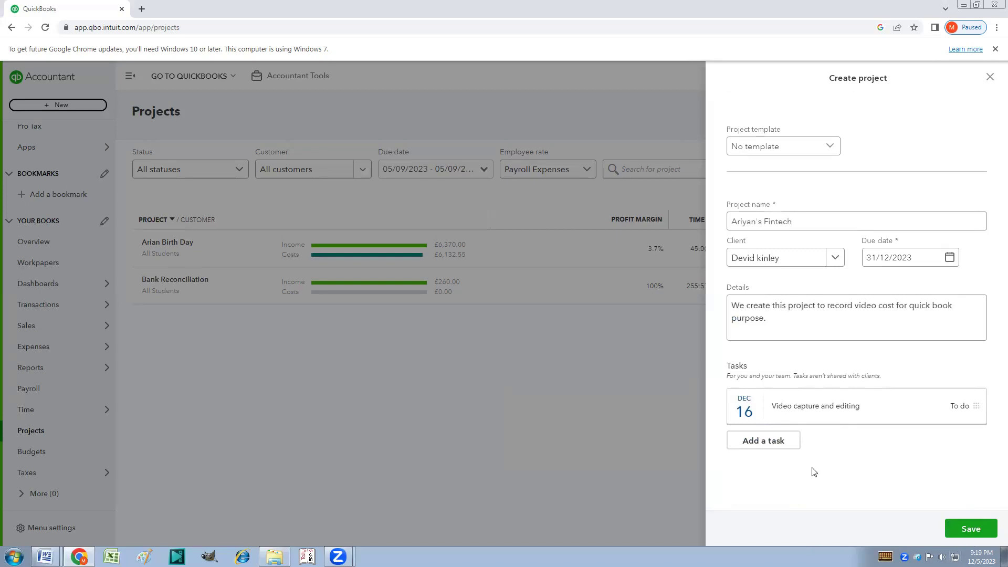
Save the new project and return to the list of all projects.
left_click(968, 530)
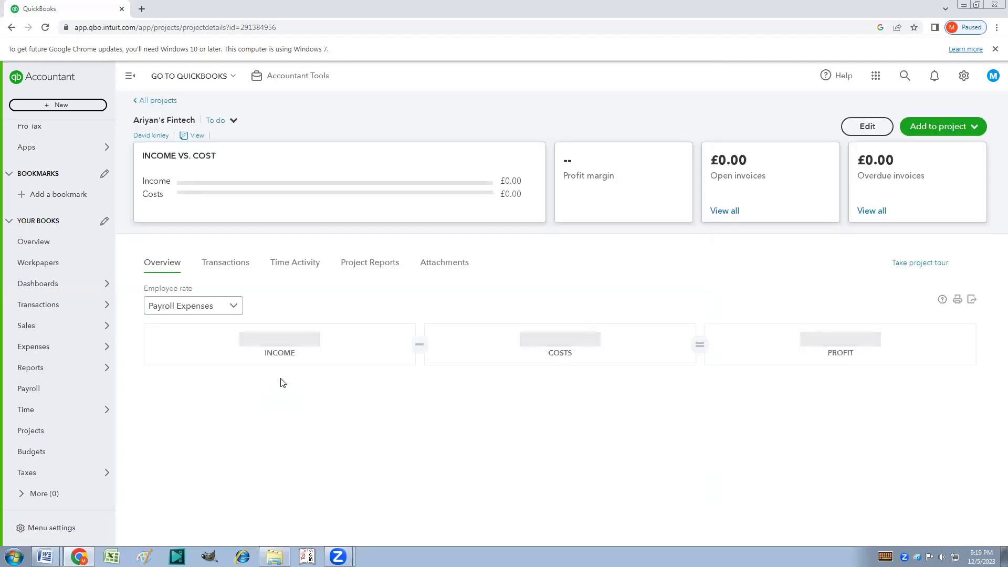
left_click(157, 101)
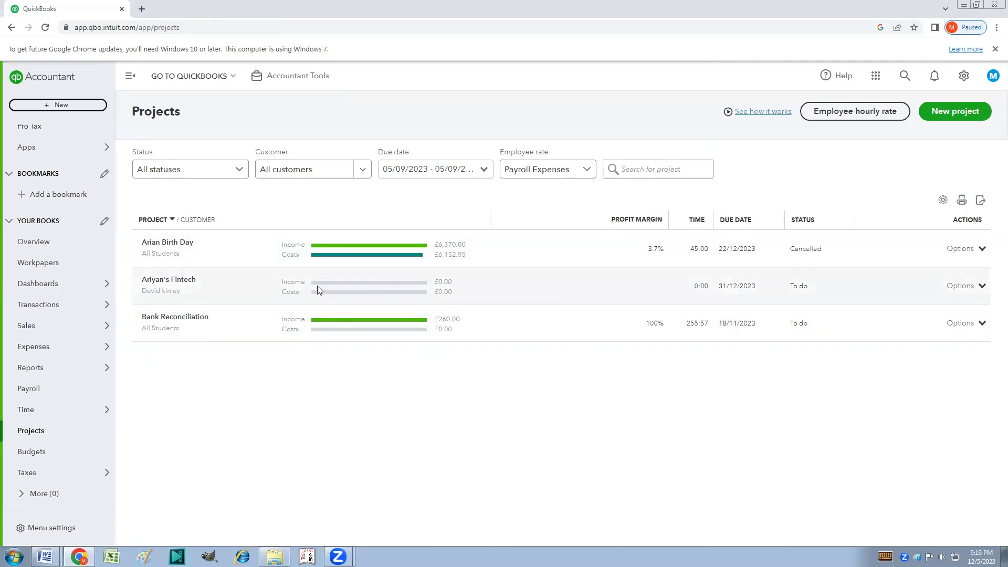
Open the overview of the "Ariyan's Fintech" project from the list, and go back to all projects.
double_click(726, 285)
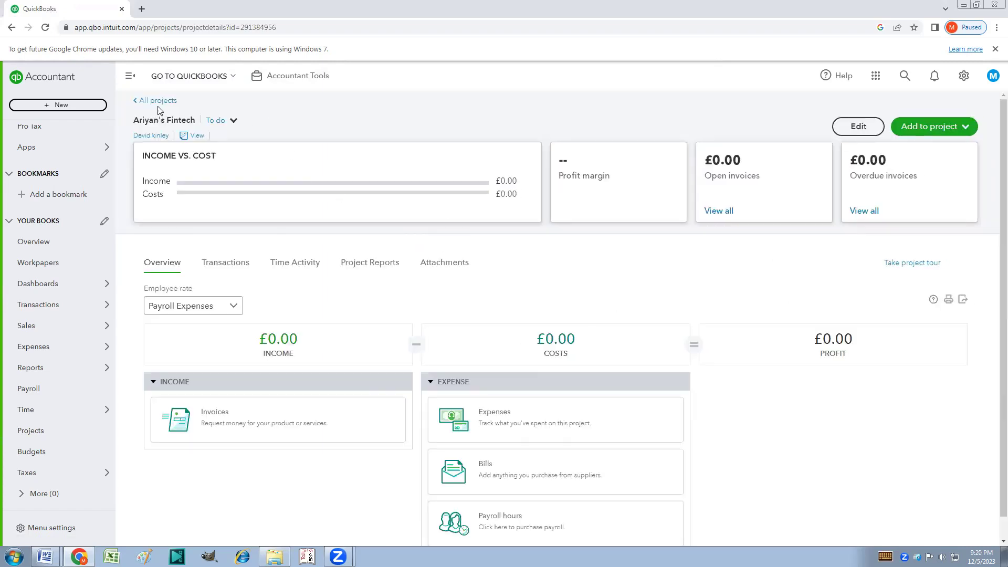
left_click(160, 101)
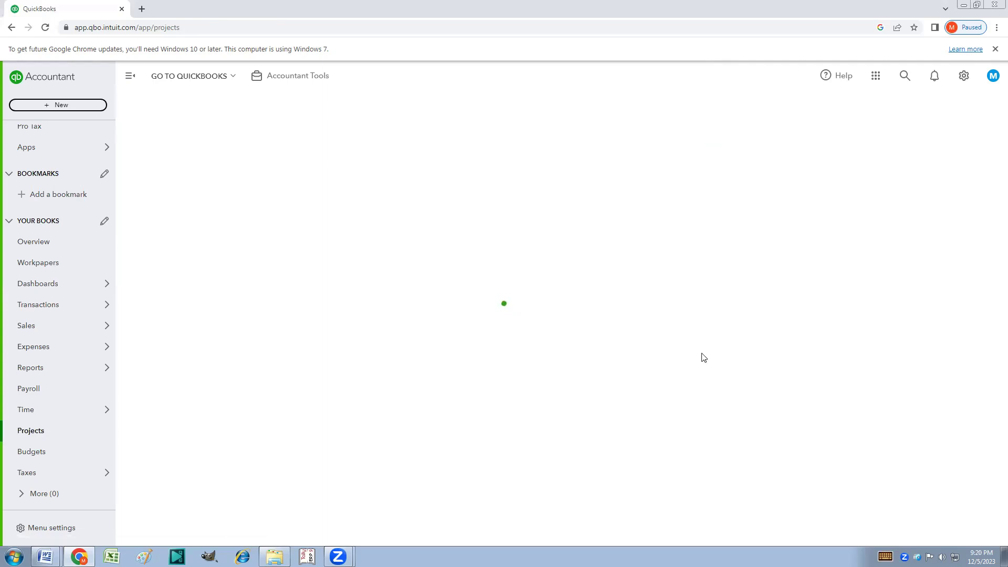